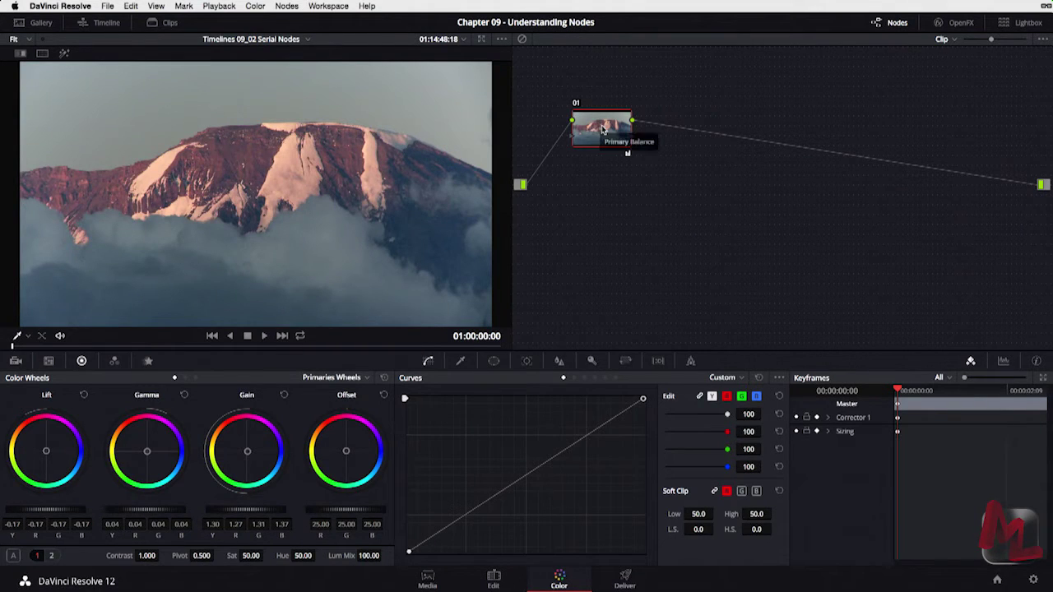
Open the Nodes menu in the menu bar to reach the add-node commands
click(287, 5)
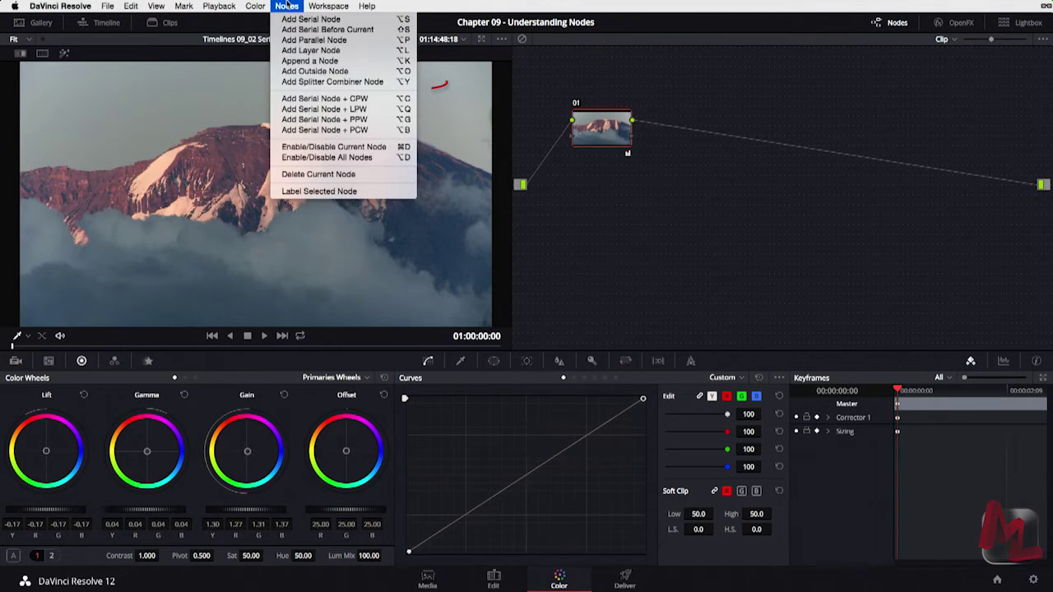
Add a Splitter/Combiner group after node 01 and line up nodes 04, 05 and 06
click(290, 82)
drag(769, 129, 823, 129)
drag(719, 130, 746, 122)
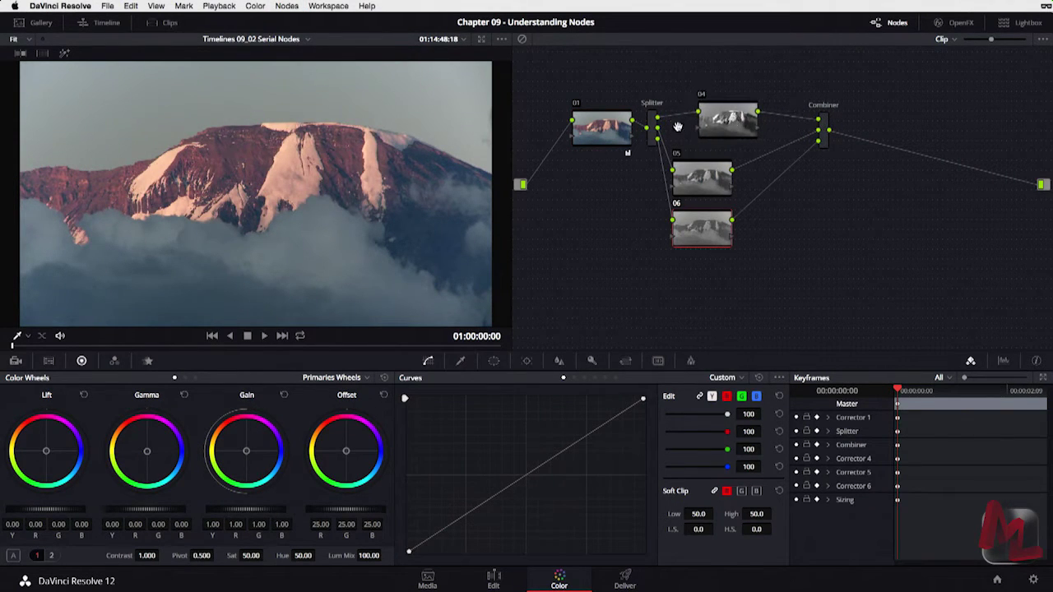
drag(691, 170, 720, 162)
drag(710, 243, 726, 228)
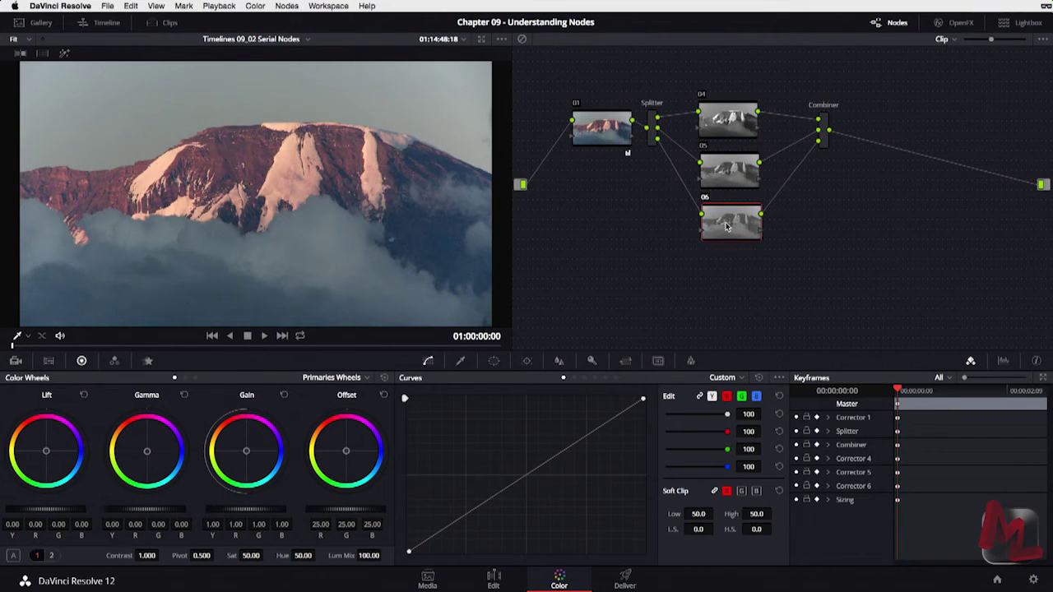
Move node 01, the Splitter and the Combiner so the three branches sit centred
drag(608, 134, 584, 183)
drag(652, 127, 653, 167)
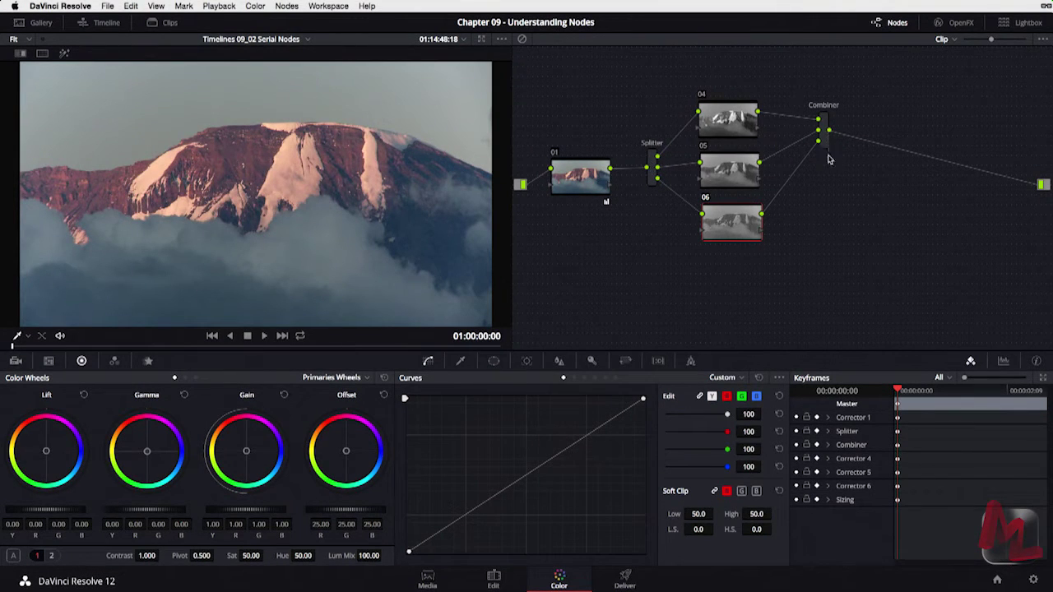
drag(822, 134, 827, 175)
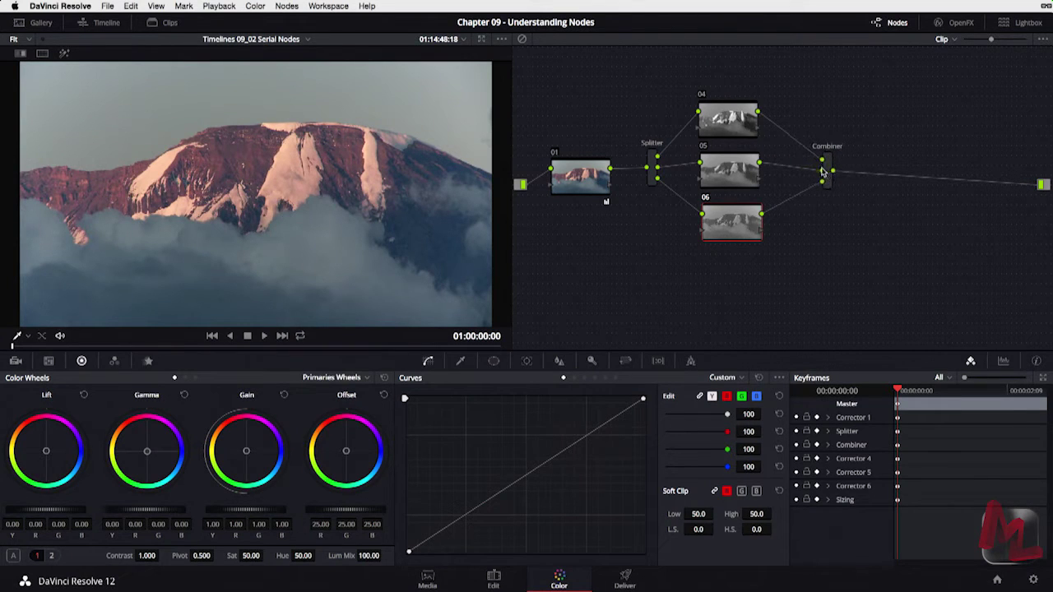
drag(582, 174, 583, 172)
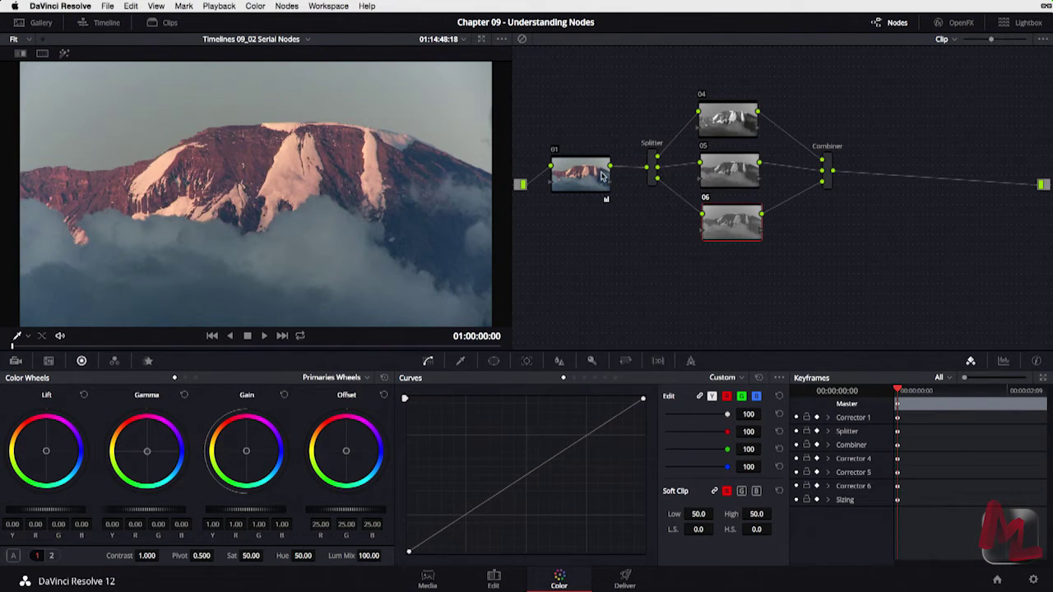
Bypass all grades with Shift+D to compare, restore them, then deselect the node
key(shift+d)
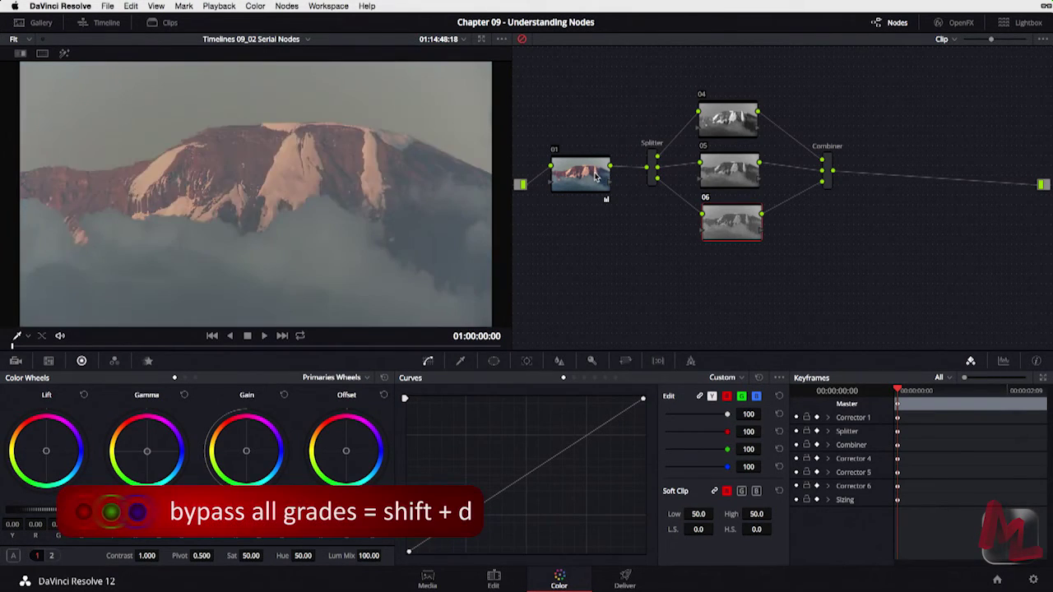
key(shift+d)
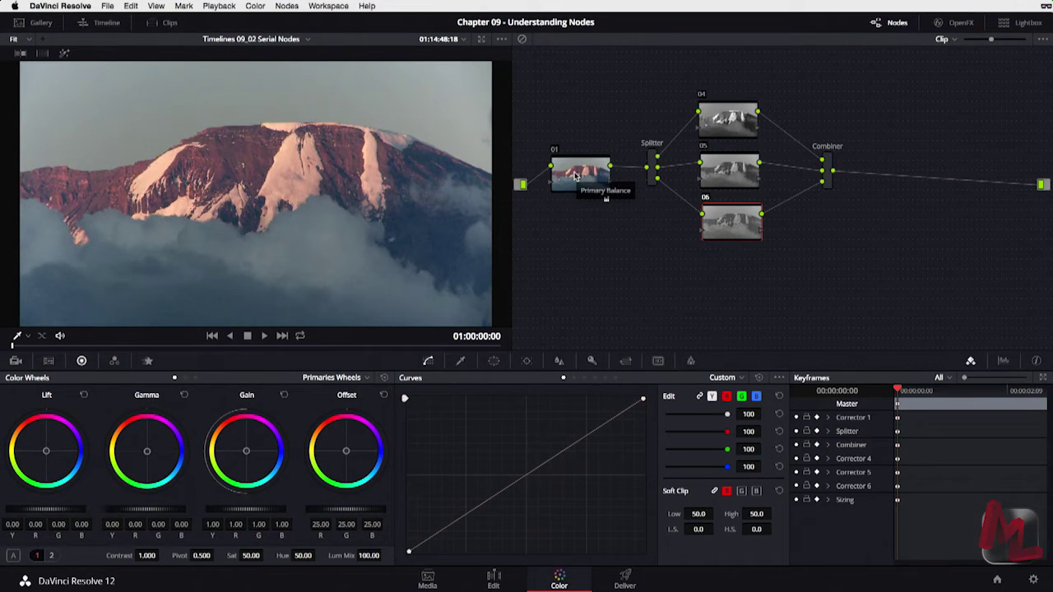
click(605, 200)
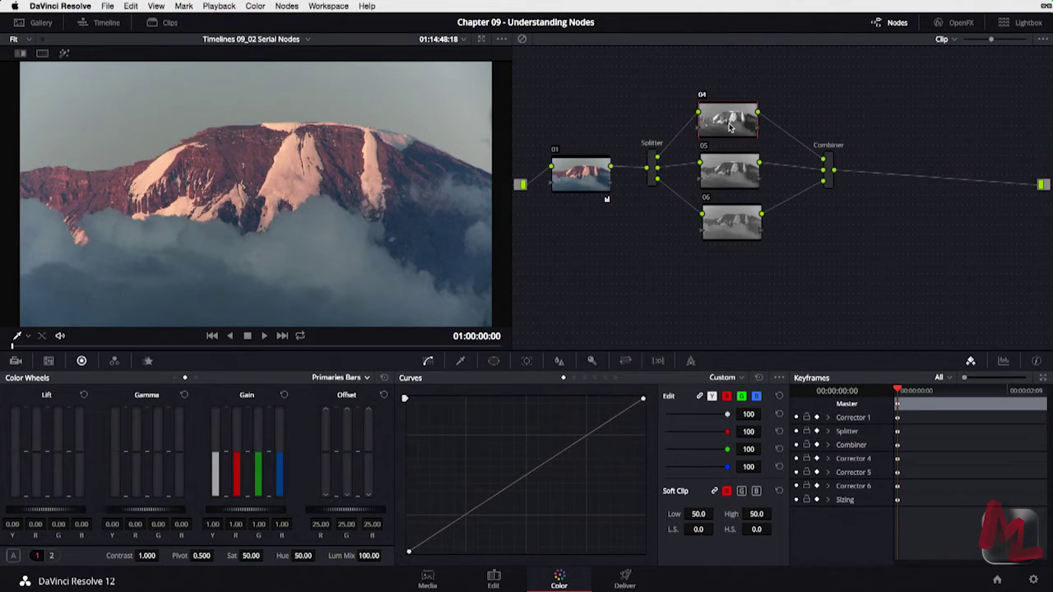
click(726, 220)
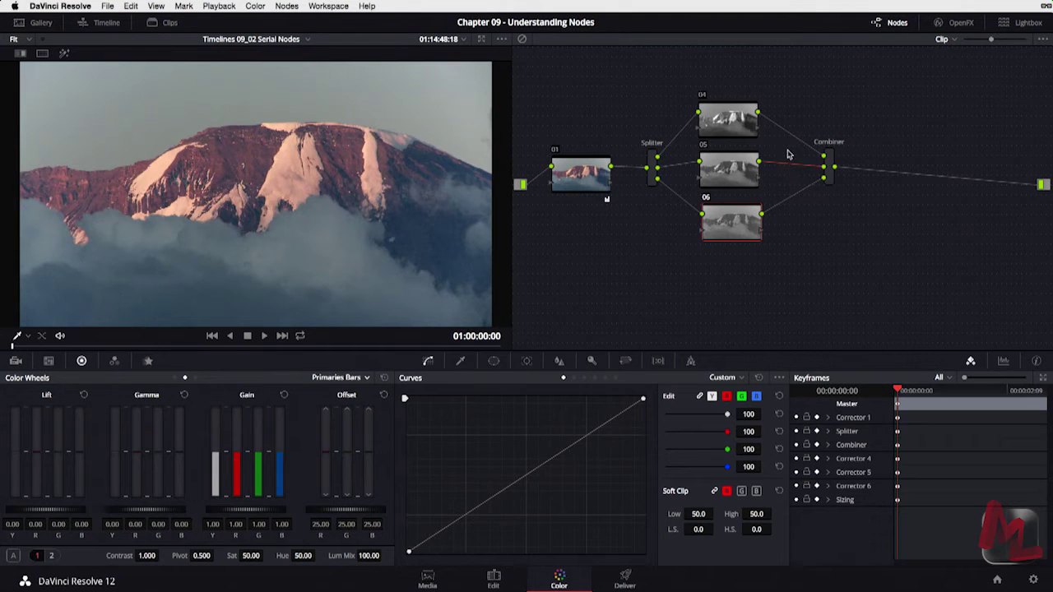
key(Delete)
key(Delete)
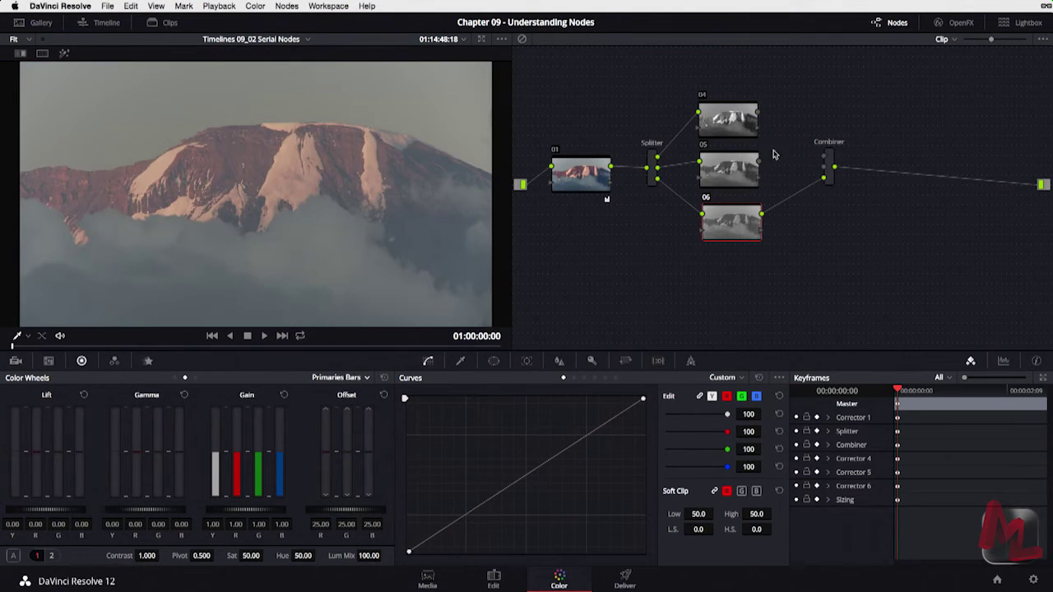
drag(760, 161, 829, 156)
drag(756, 113, 825, 170)
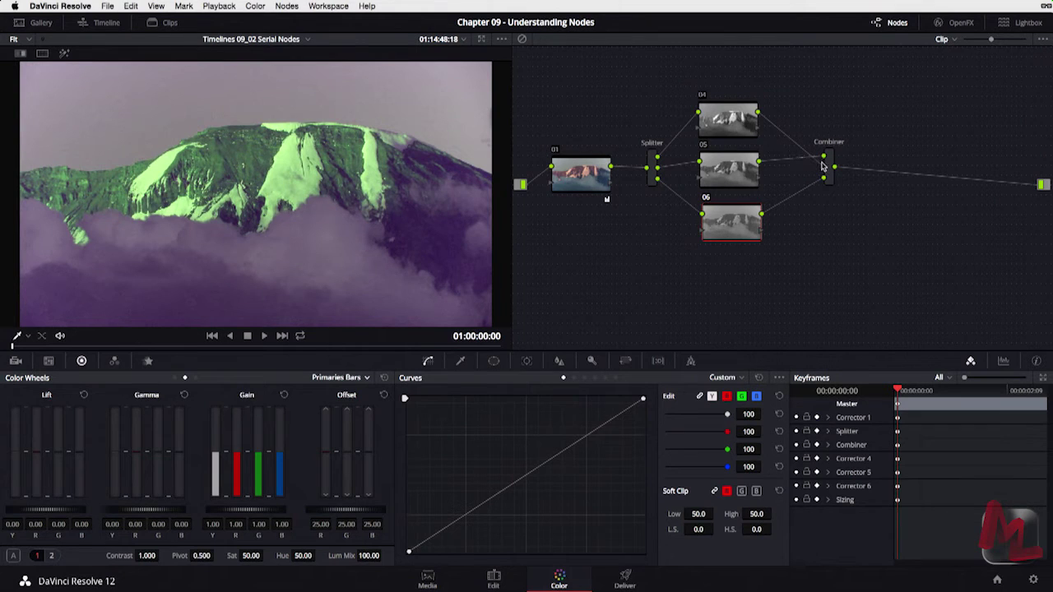
click(114, 361)
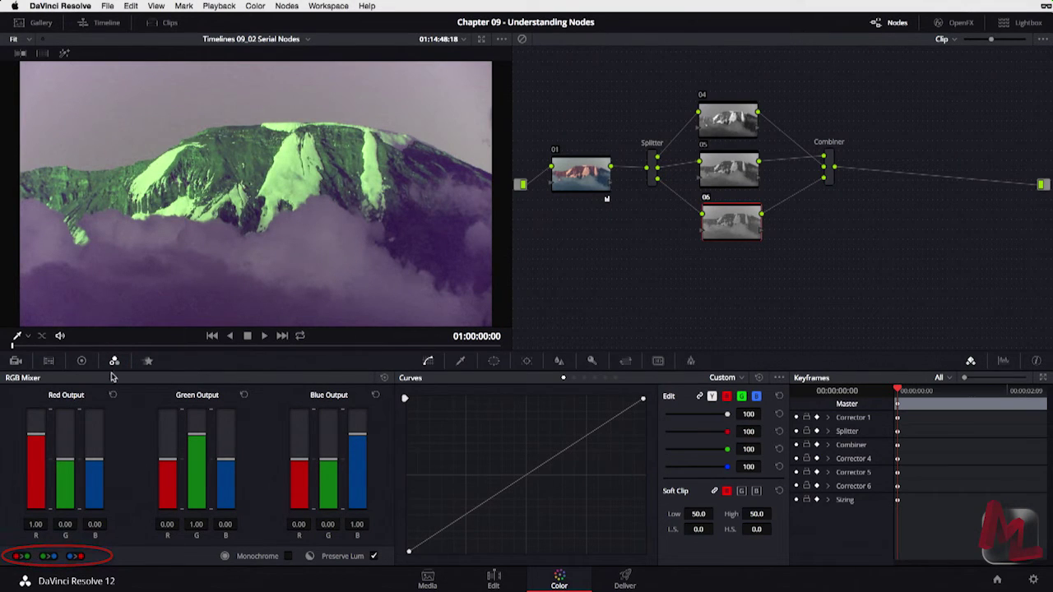
click(82, 361)
key(super+z)
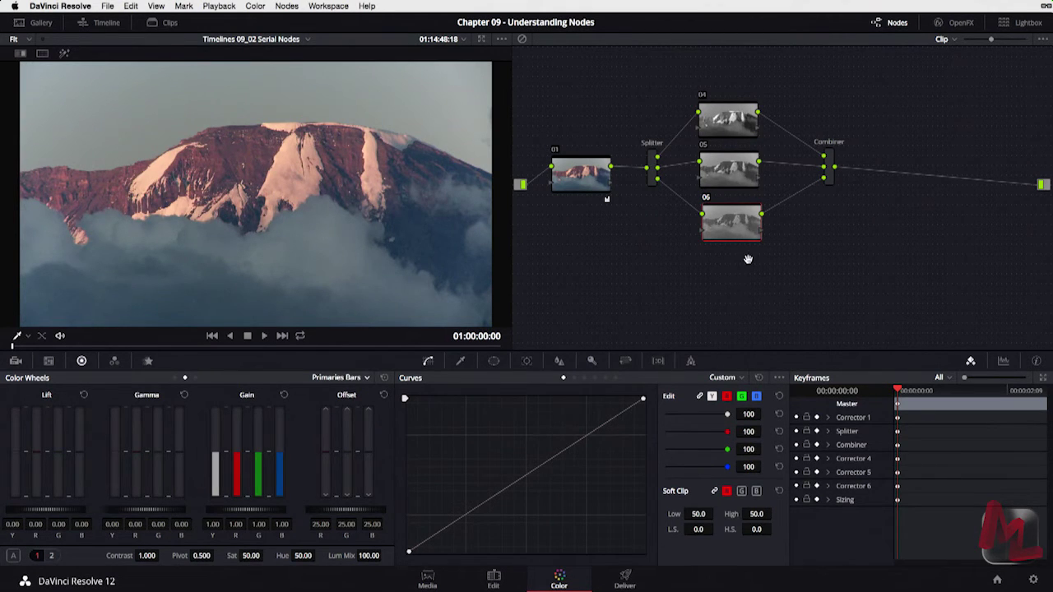
key(super+z)
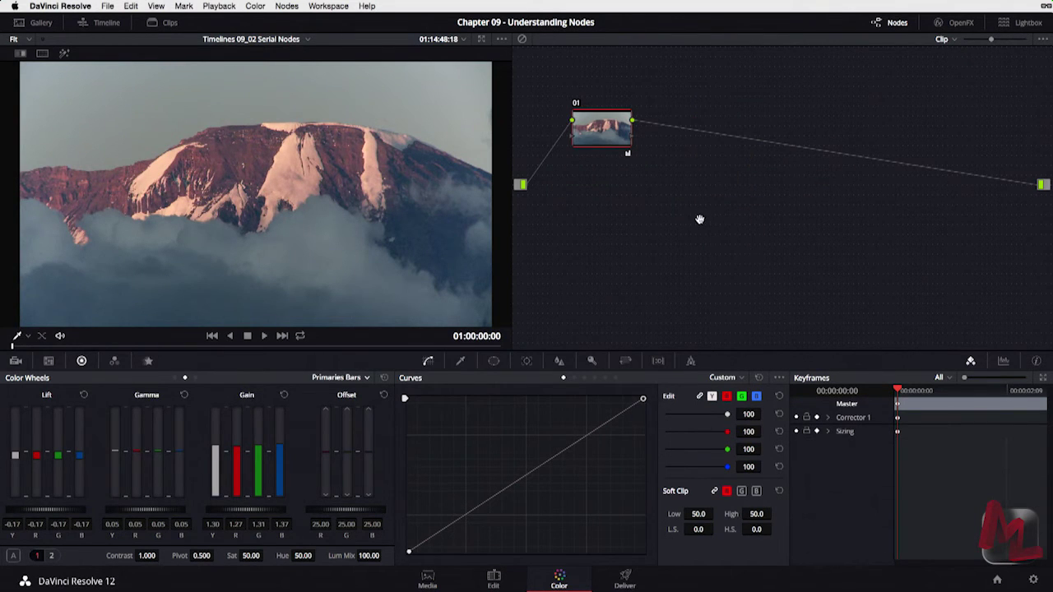
Add a Splitter node and drop it on the link after node 01
right_click(667, 245)
mouse_move(682, 259)
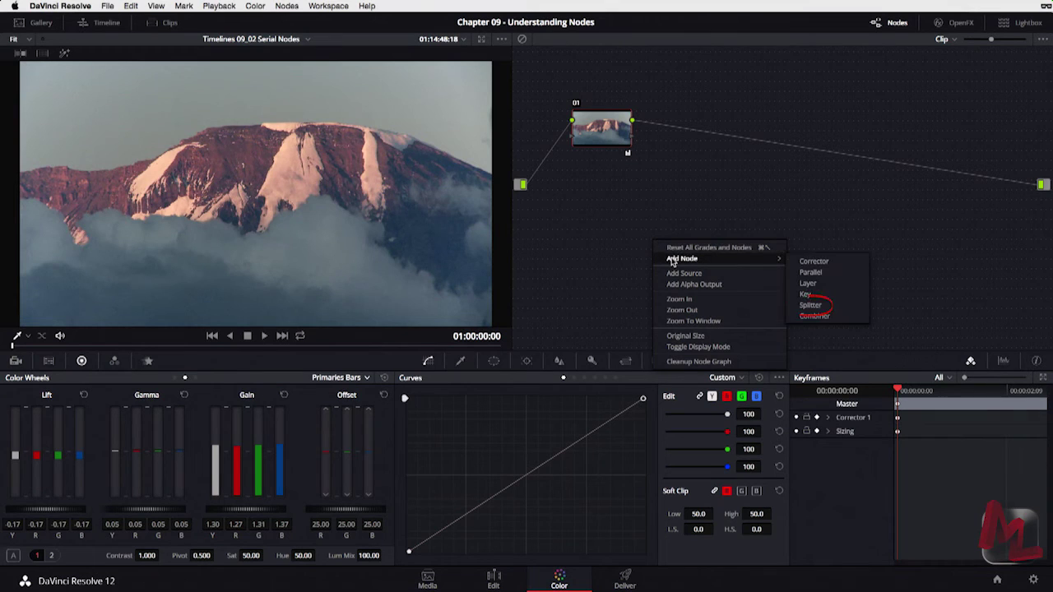
click(807, 305)
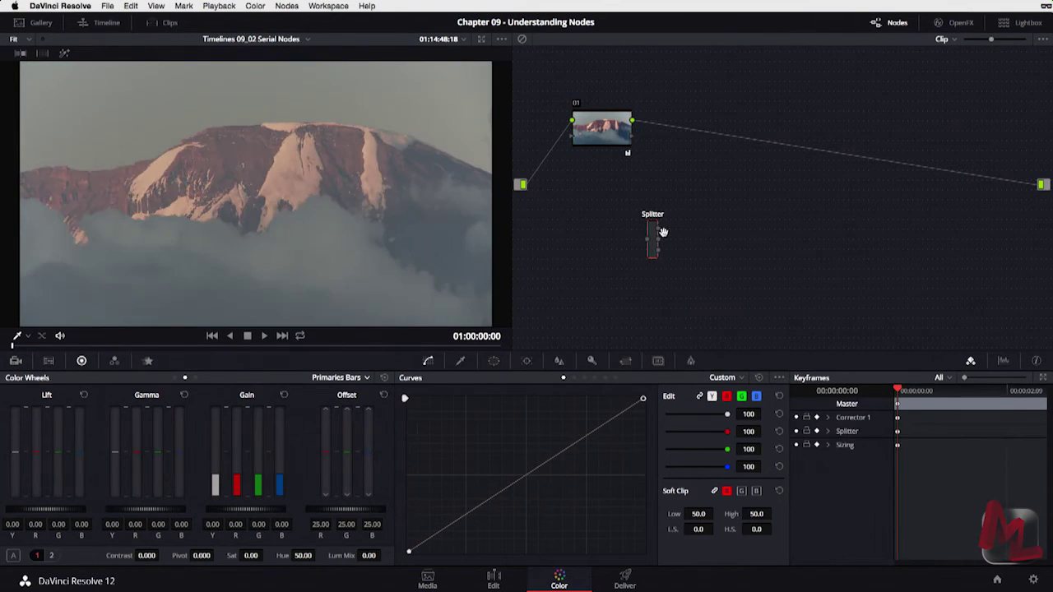
drag(654, 237, 679, 127)
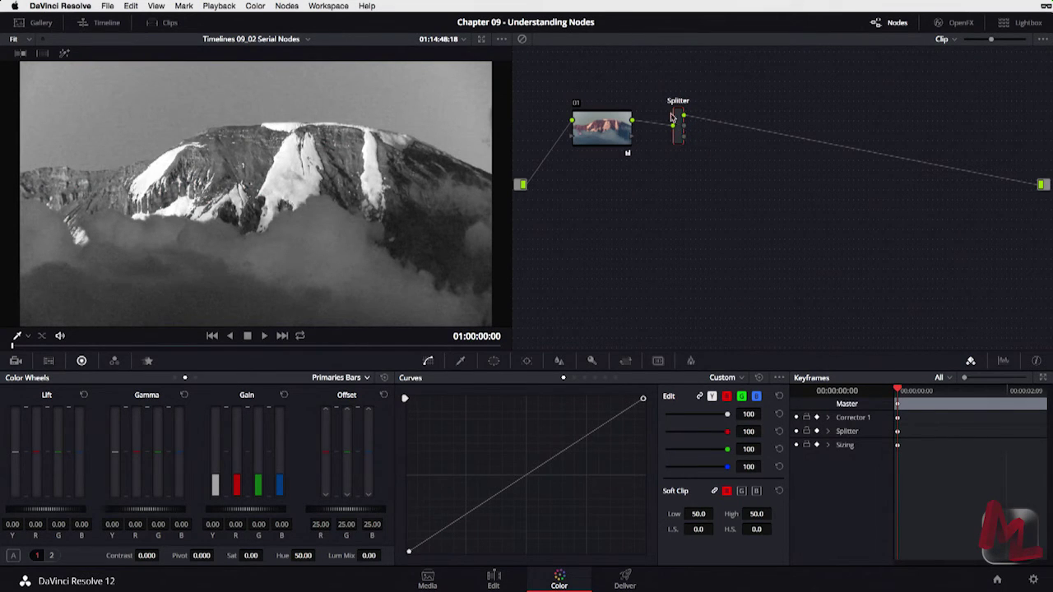
Add corrector nodes 03 and 04 with Option+S and place 04 below 03
key(alt+s)
drag(715, 136, 732, 112)
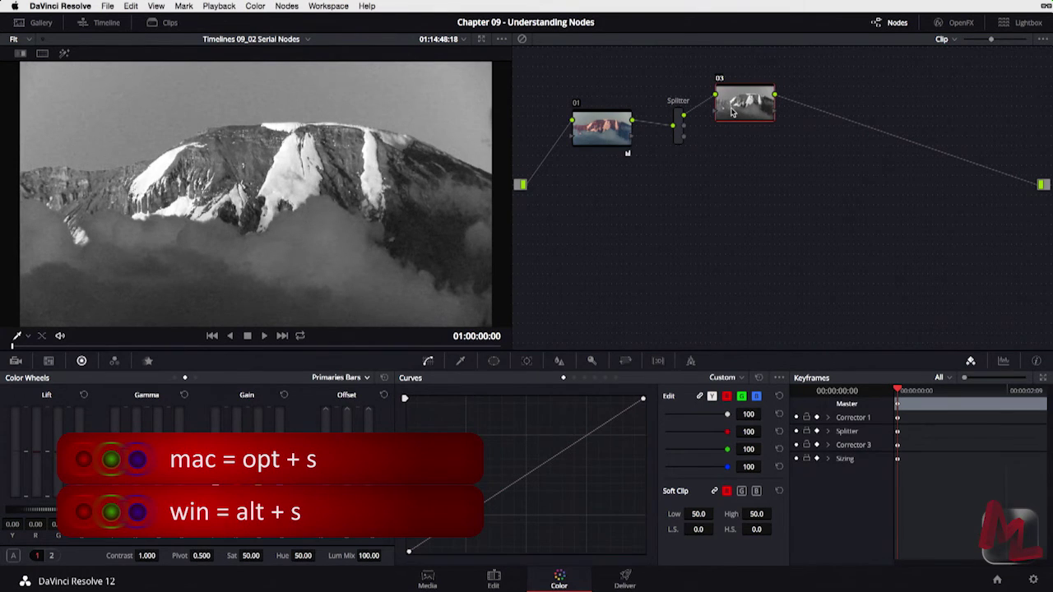
key(alt+s)
drag(811, 107, 782, 174)
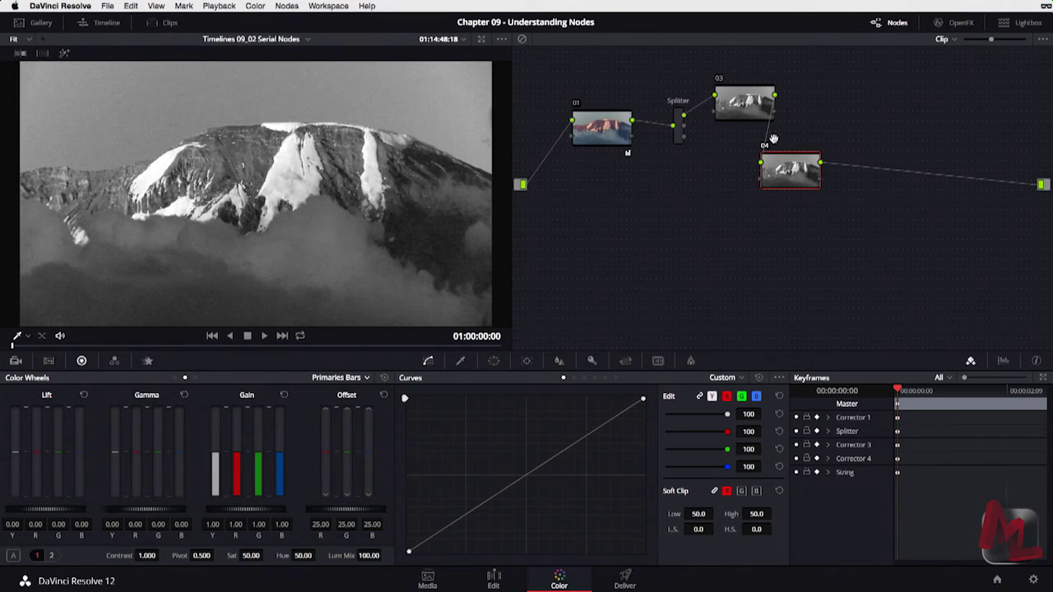
Feed node 04 from the Splitter's lower output and remove its link to the output
click(767, 132)
key(Delete)
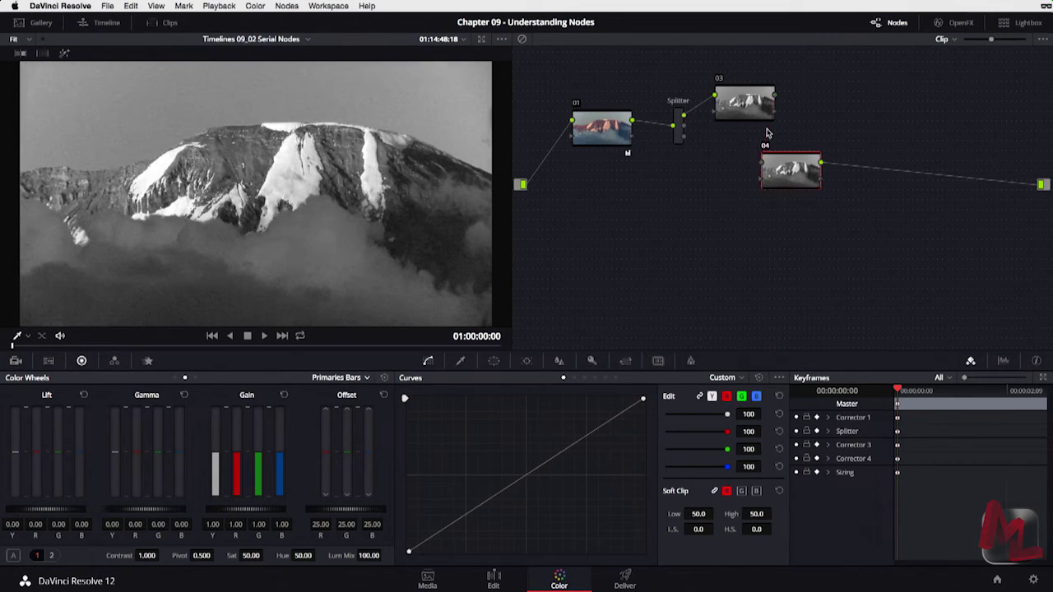
mouse_move(685, 127)
mouse_down()
mouse_move(767, 166)
mouse_move(740, 158)
mouse_up()
drag(757, 102, 751, 106)
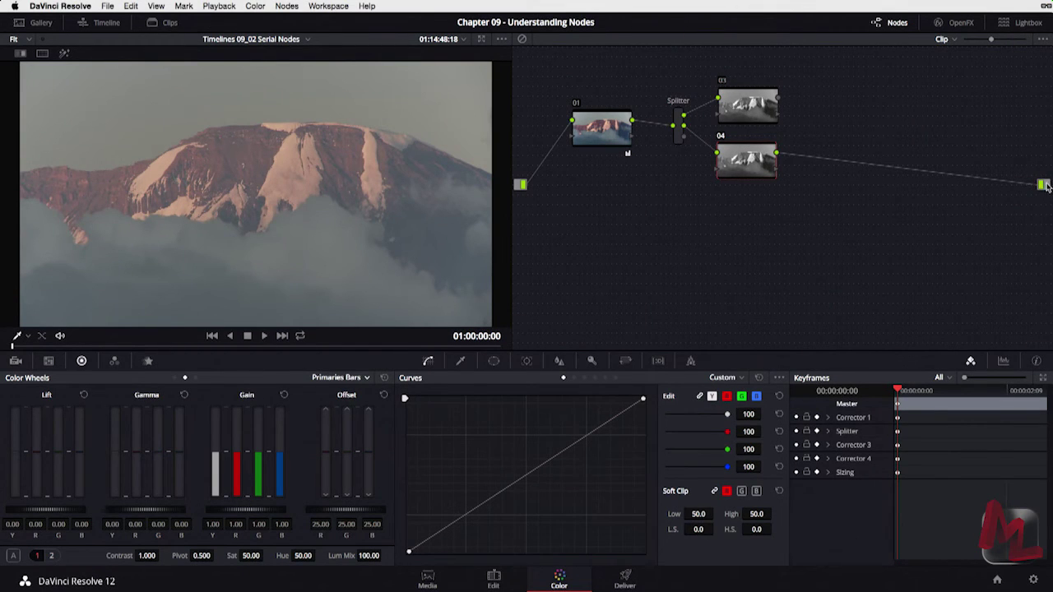
click(980, 181)
key(Delete)
right_click(869, 261)
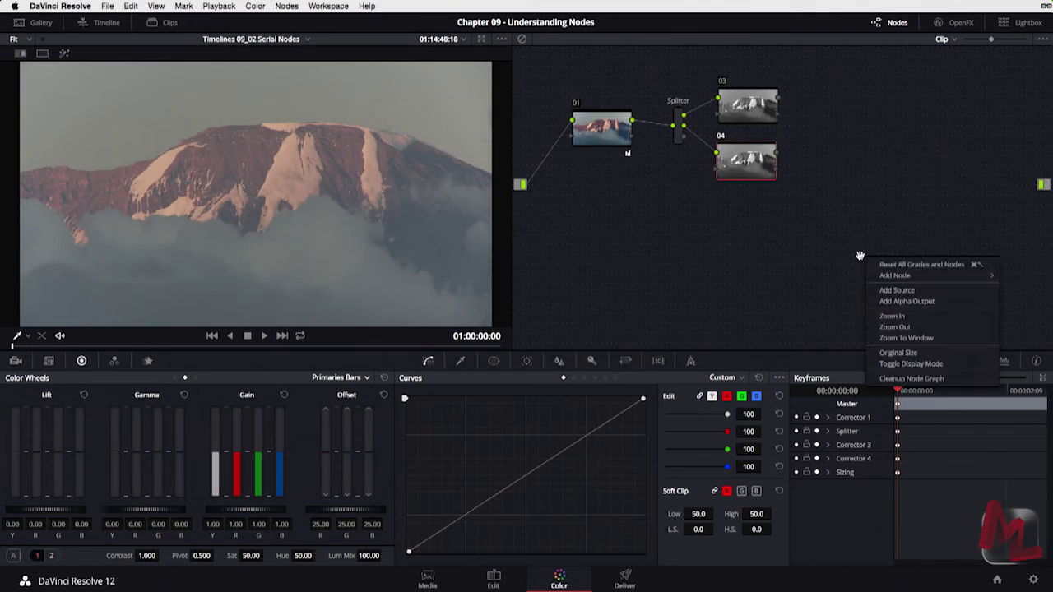
Add a Combiner node and wire nodes 03 and 04 into its top and lower inputs
right_click(862, 238)
mouse_move(888, 254)
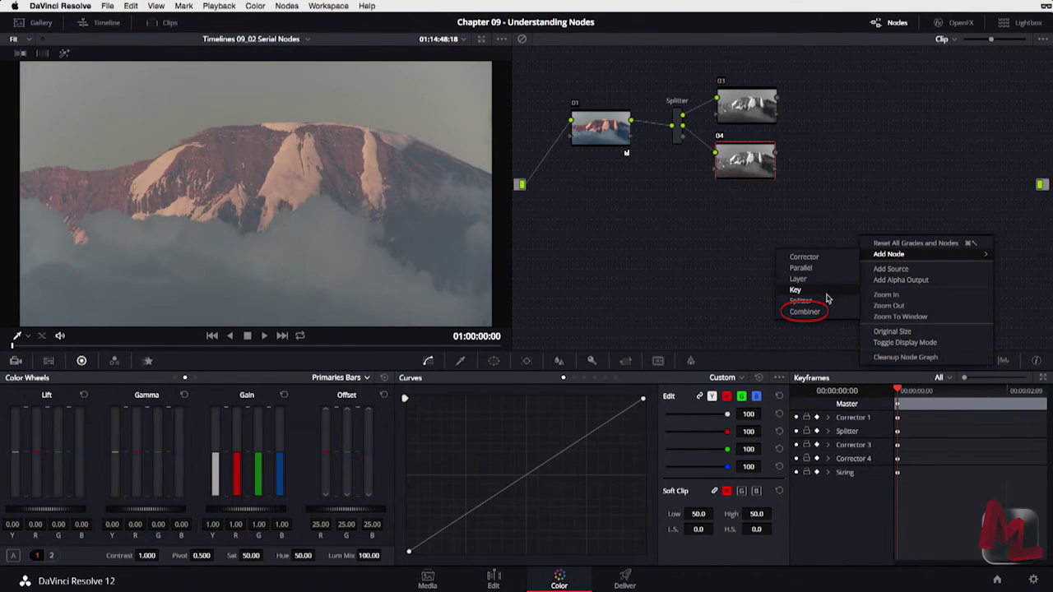
click(808, 312)
drag(852, 236, 1041, 184)
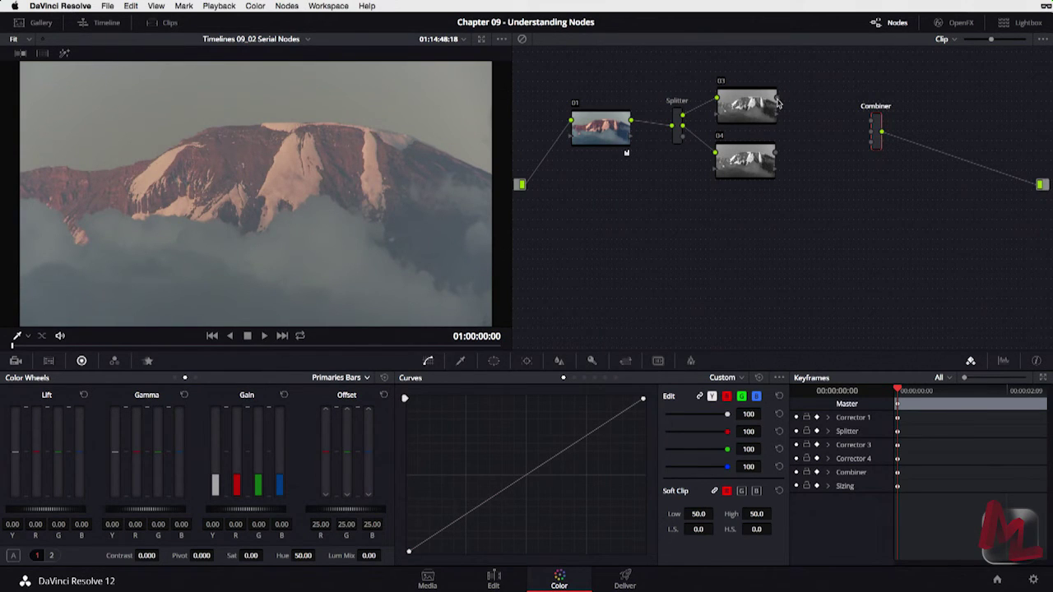
drag(831, 107, 871, 121)
drag(775, 153, 871, 132)
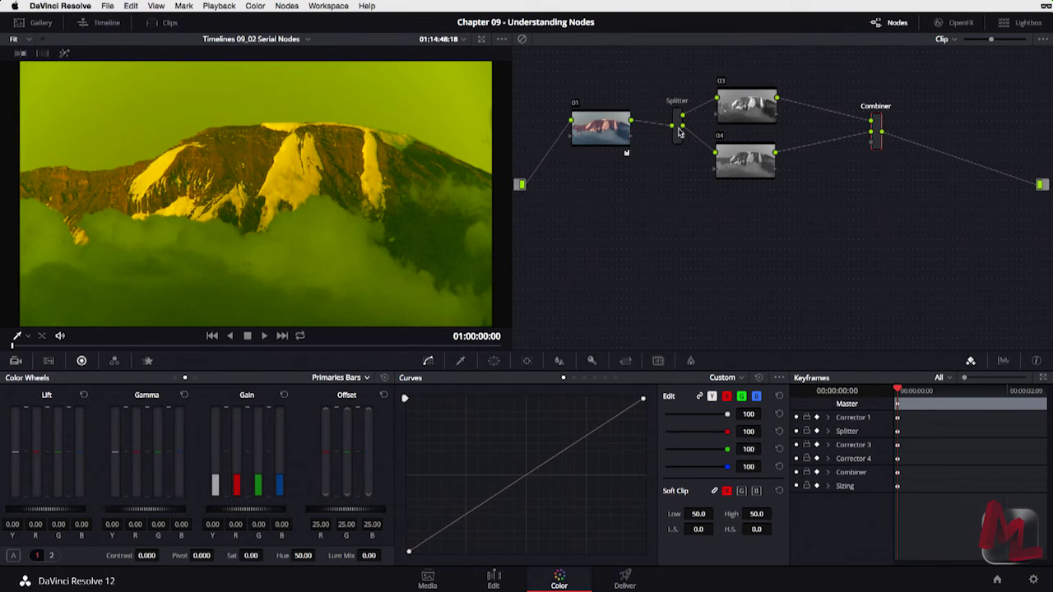
Add node 06 after node 04 and reconnect 04 to the Combiner's second input
click(738, 164)
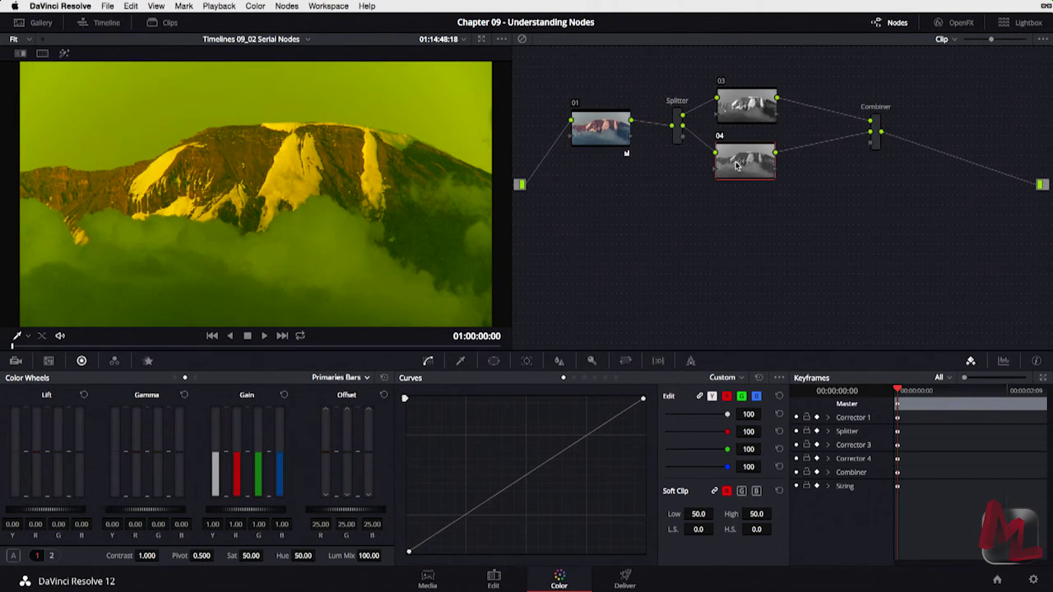
key(alt+s)
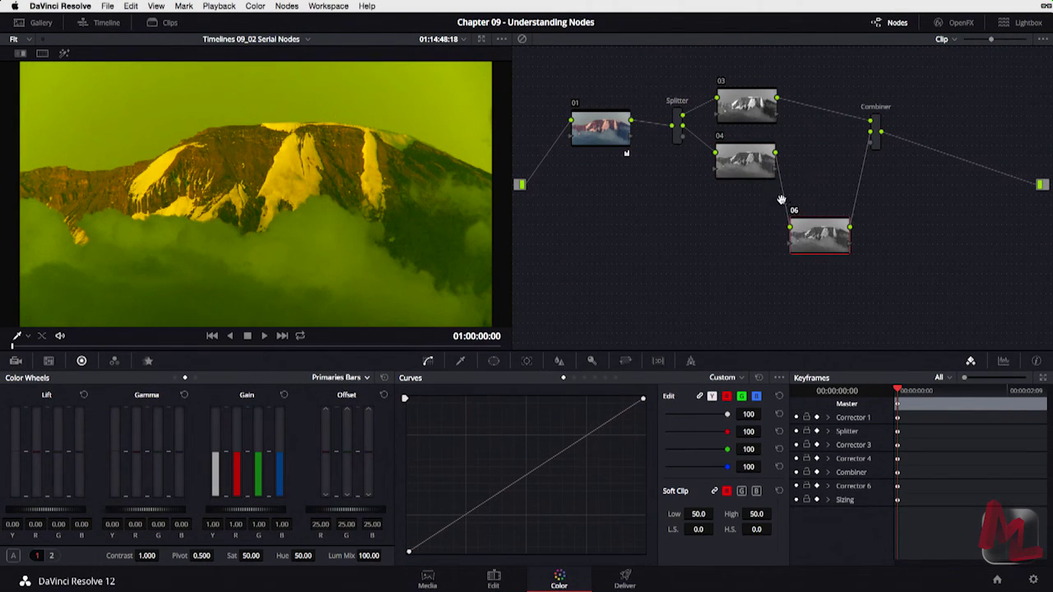
key(Delete)
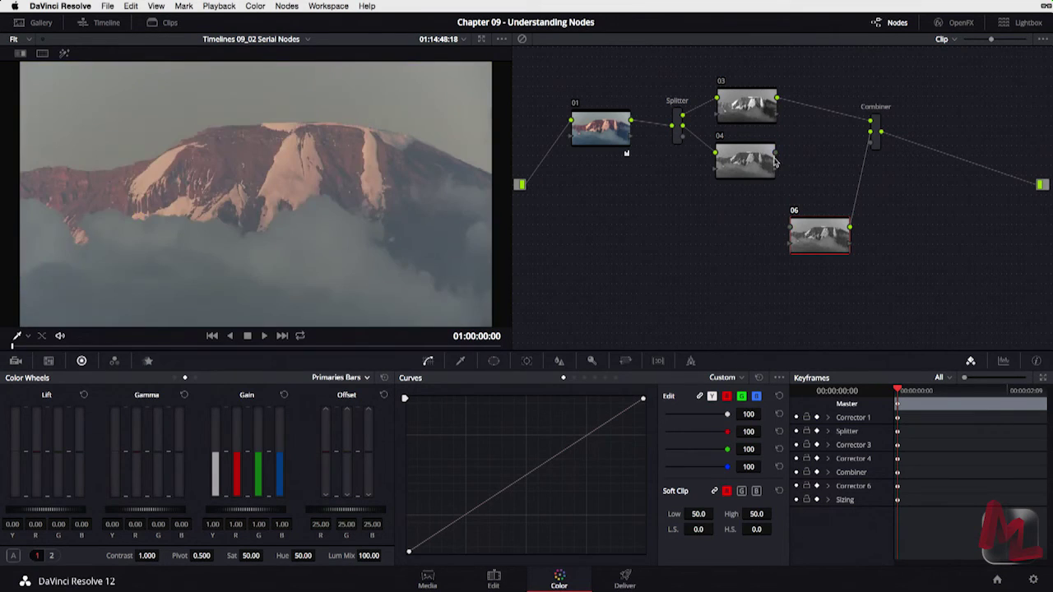
drag(773, 153, 870, 142)
Disconnect node 06 from the Combiner, rewire node 04, and place 06 under 04
click(862, 171)
key(Delete)
drag(778, 155, 871, 132)
drag(759, 162, 761, 158)
drag(825, 241, 754, 217)
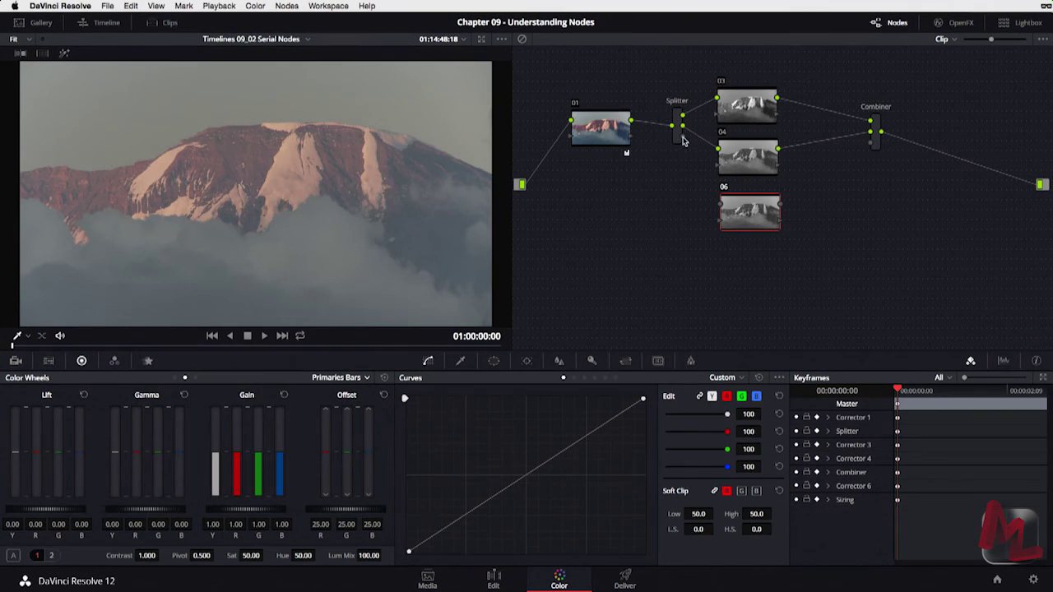
Connect the Splitter's third output to node 06, then check nodes 04 and 06
drag(681, 137, 869, 148)
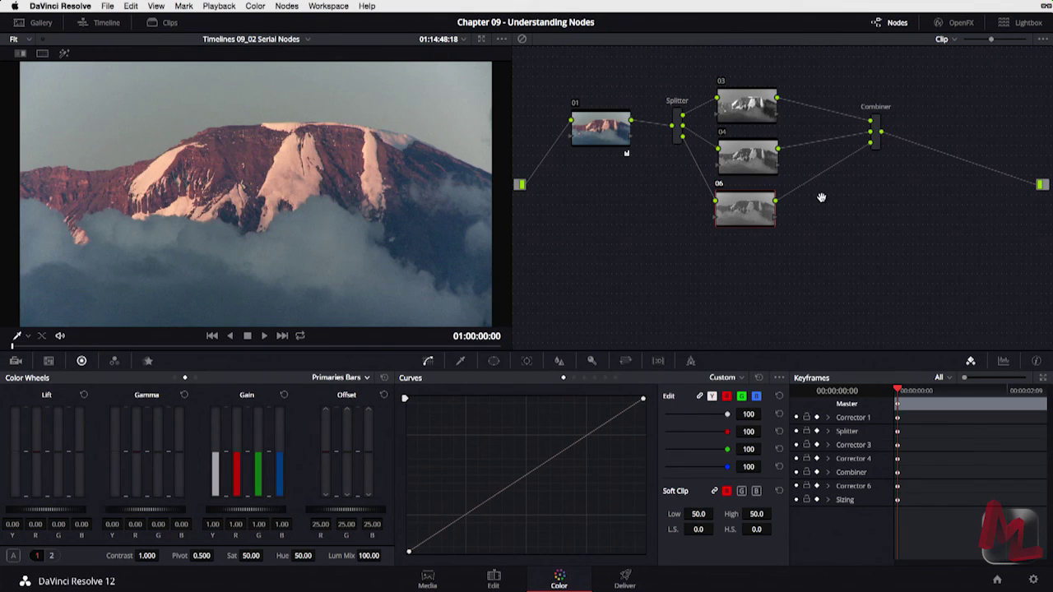
click(741, 164)
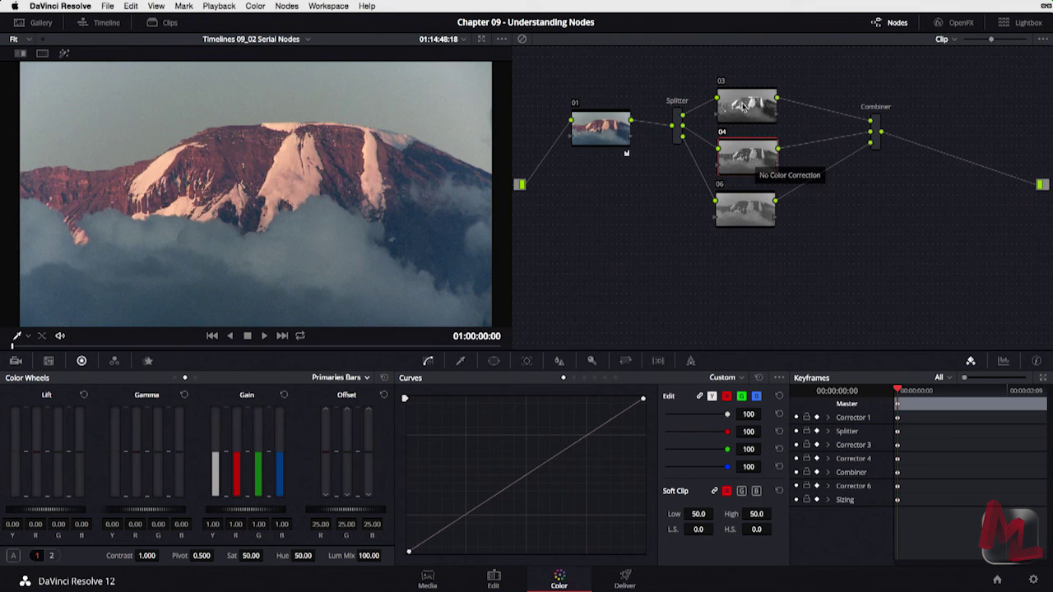
click(761, 218)
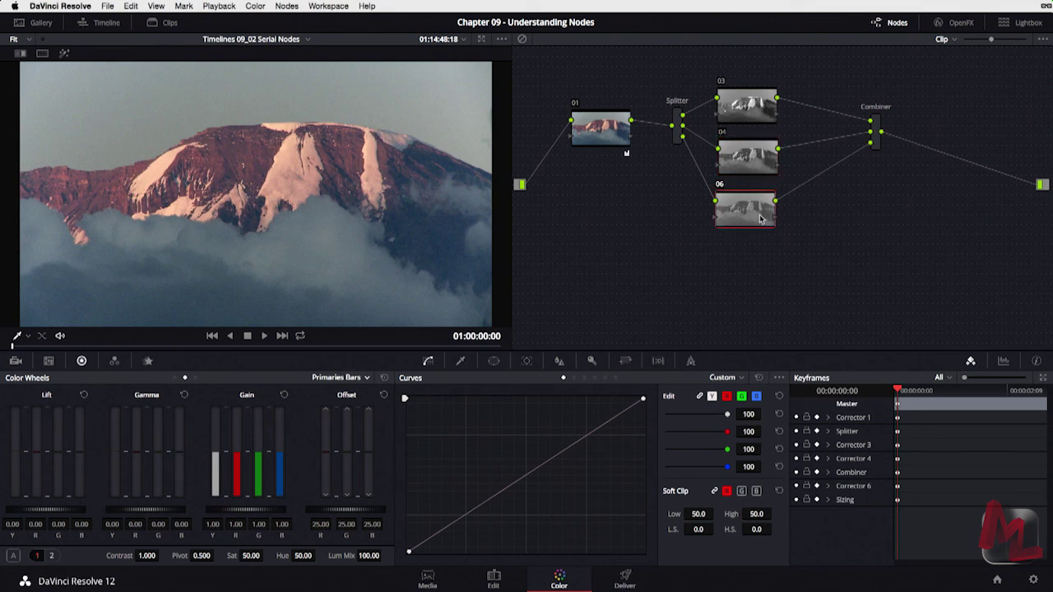